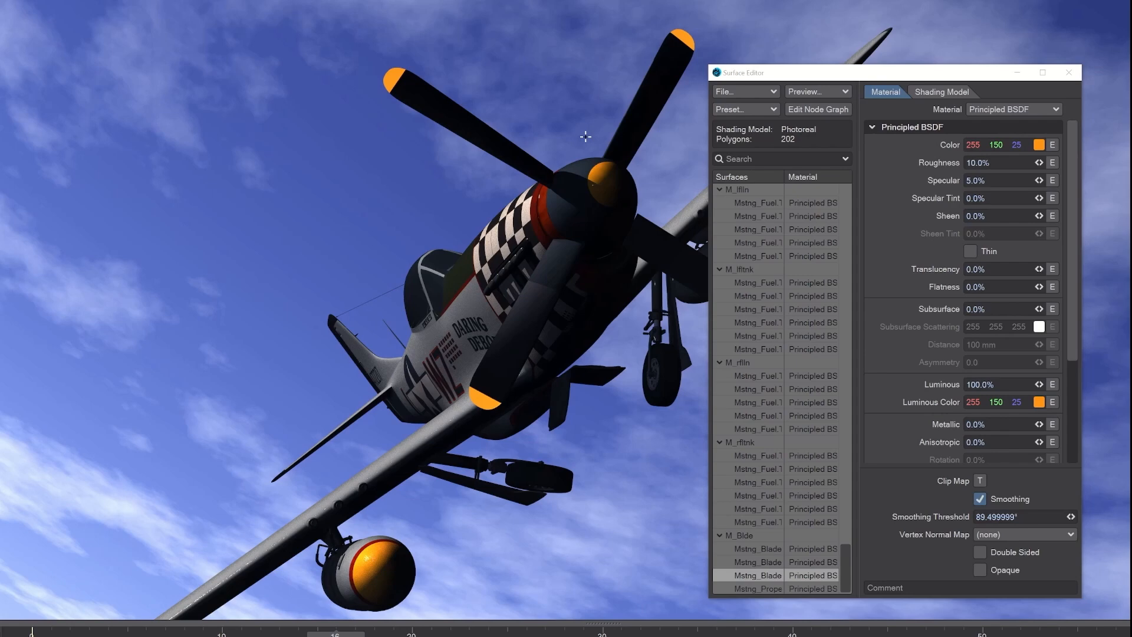
Apply the sRGB quick preset to the scene's color space preferences and close the preferences.
key(o)
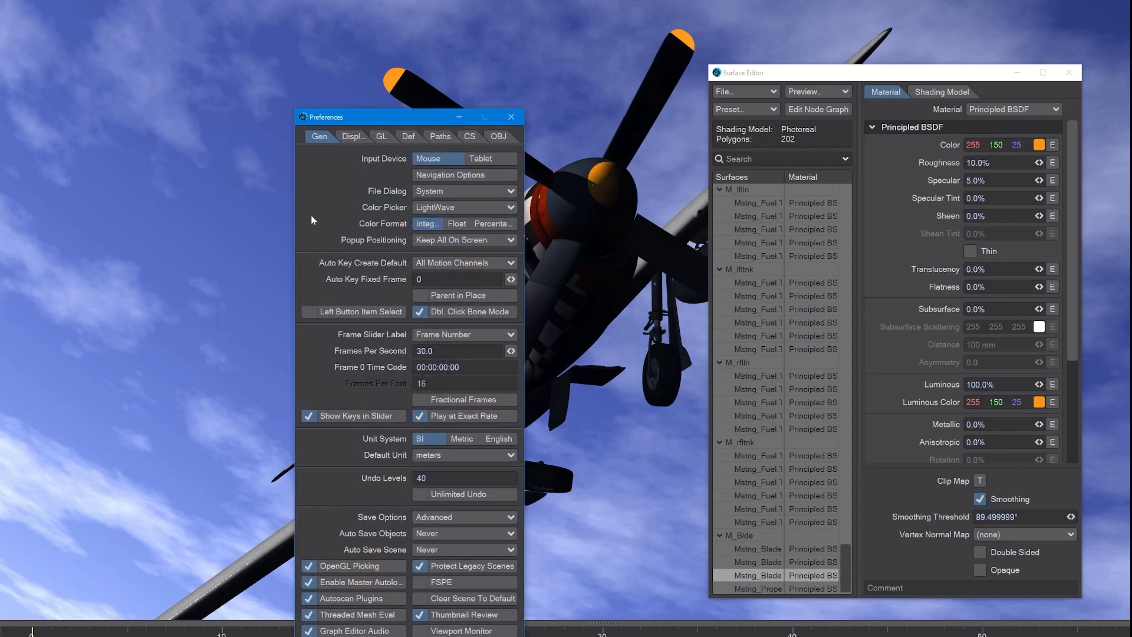
click(471, 137)
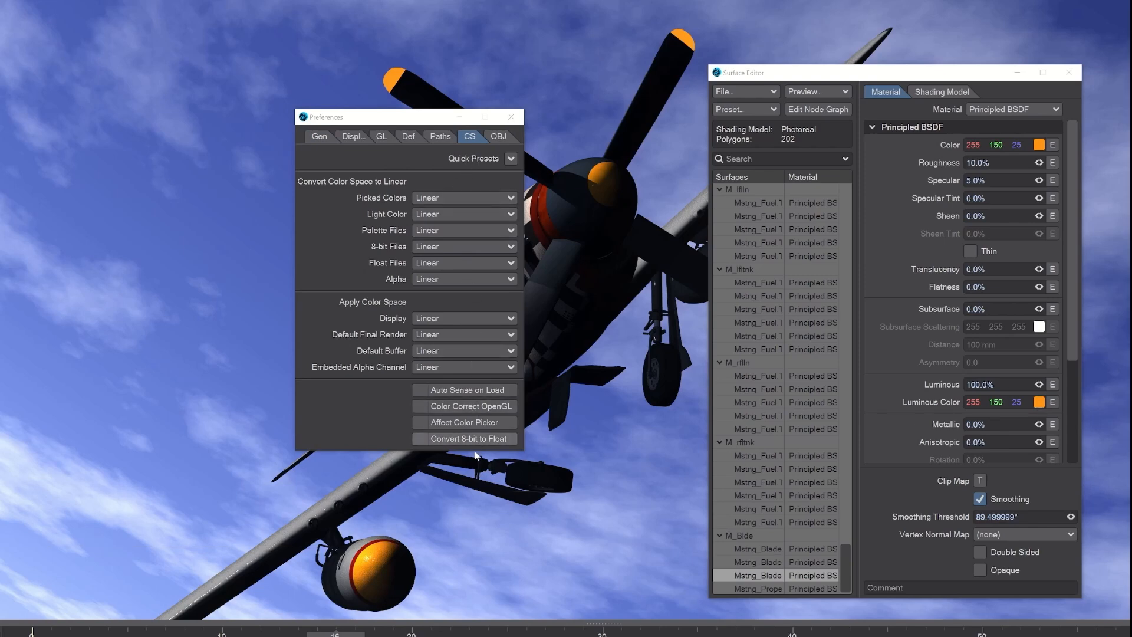
click(511, 159)
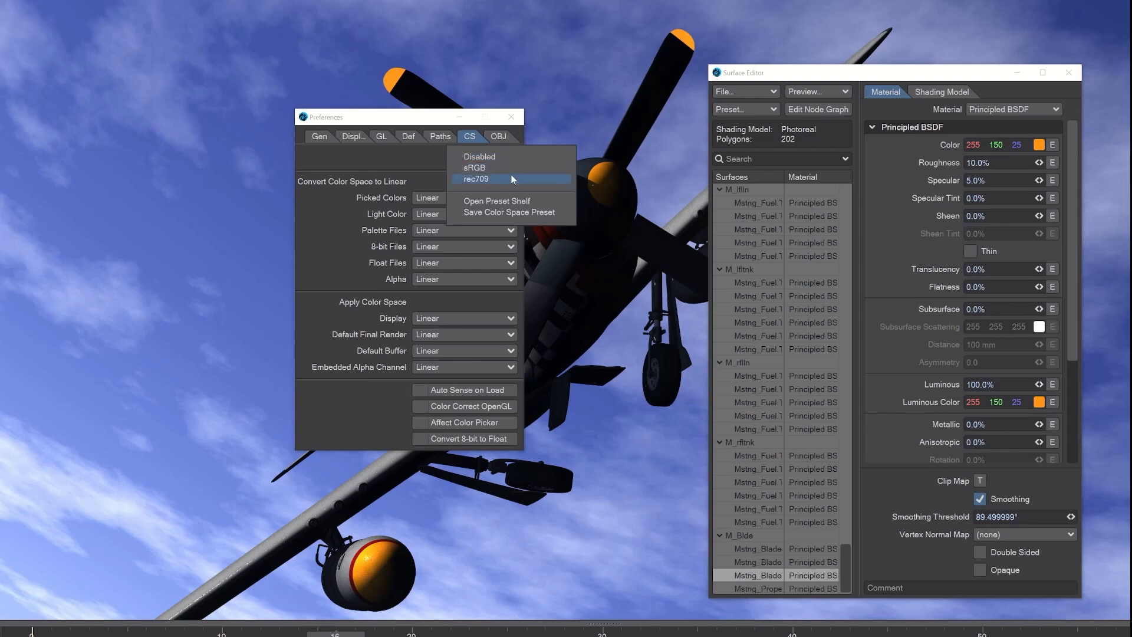
click(511, 169)
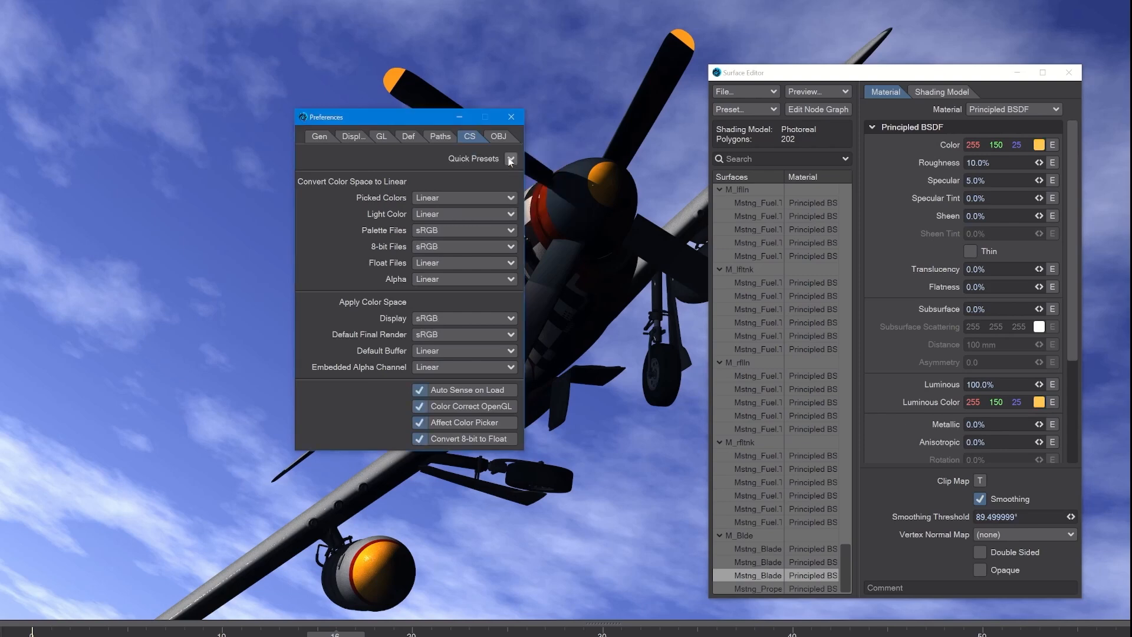
drag(400, 114, 222, 109)
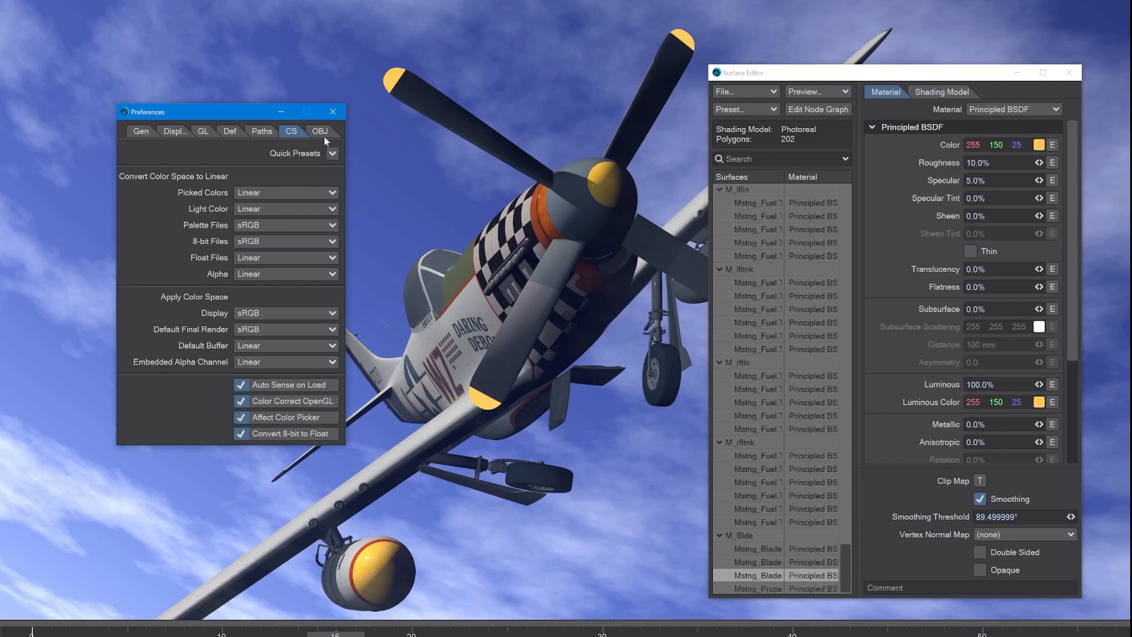
click(341, 112)
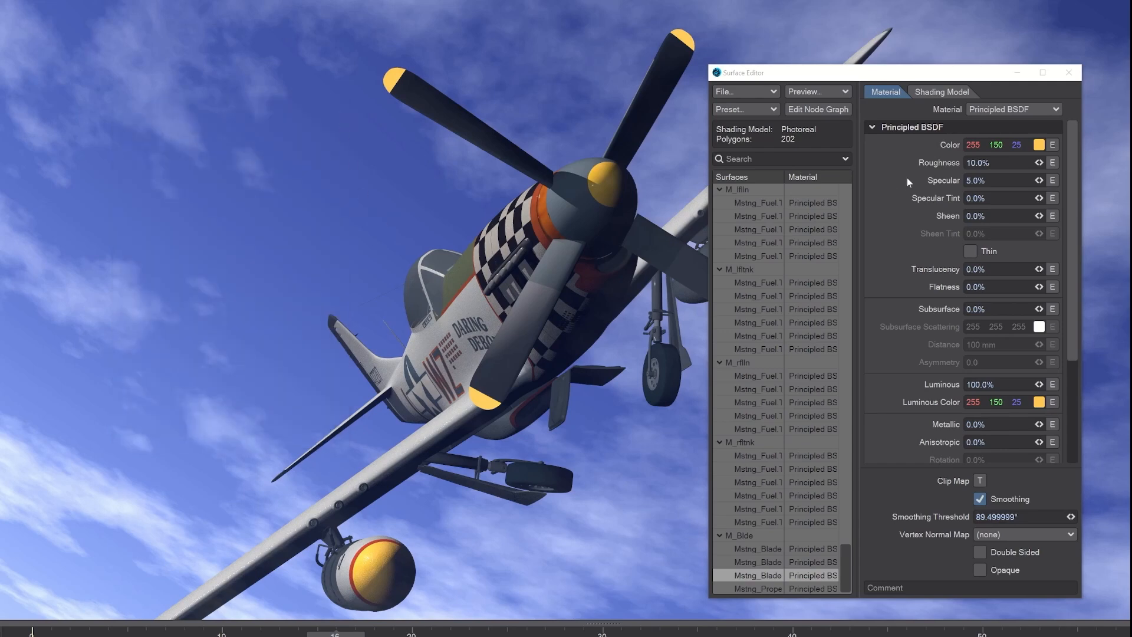
Open the color picker for the blade surface's base Color and set its RGB Display Mode to Float.
click(1039, 145)
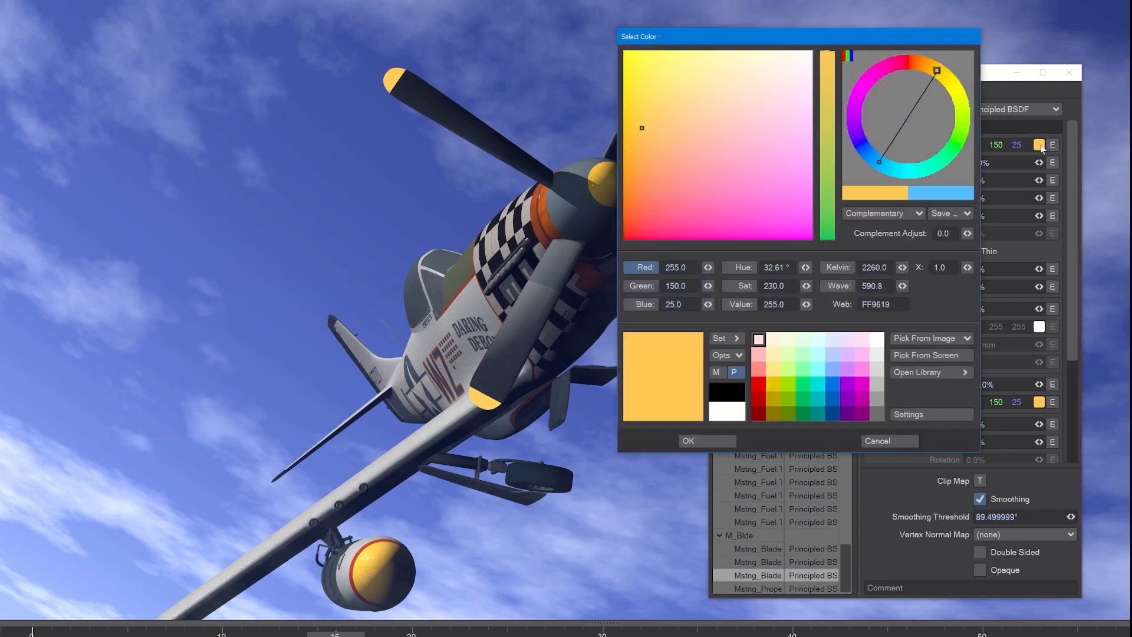
drag(706, 38, 640, 96)
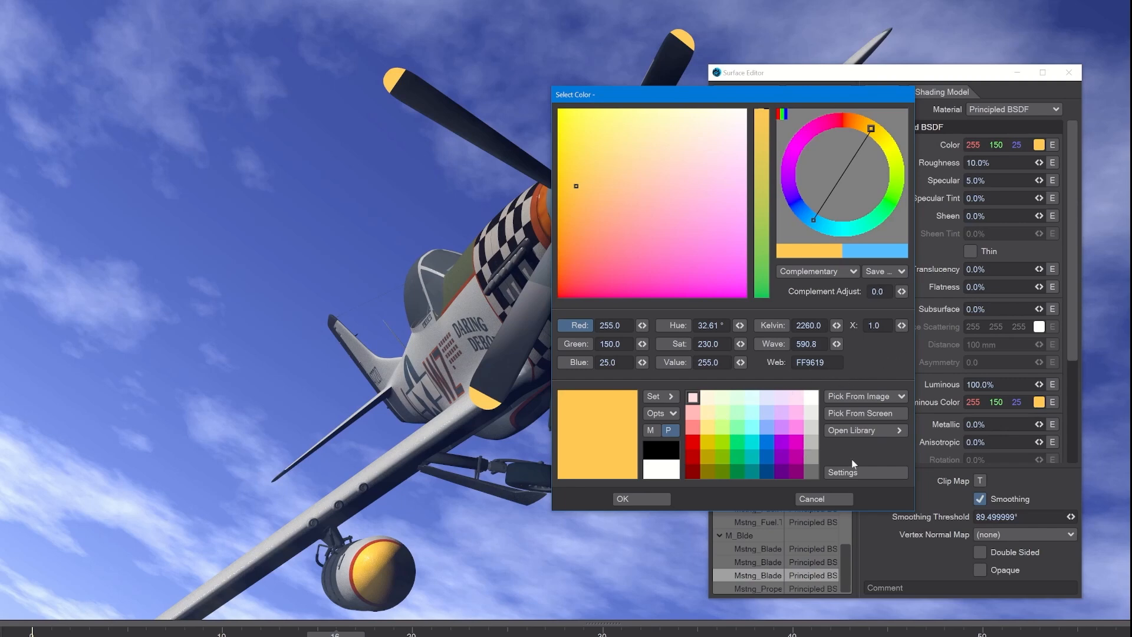
click(861, 473)
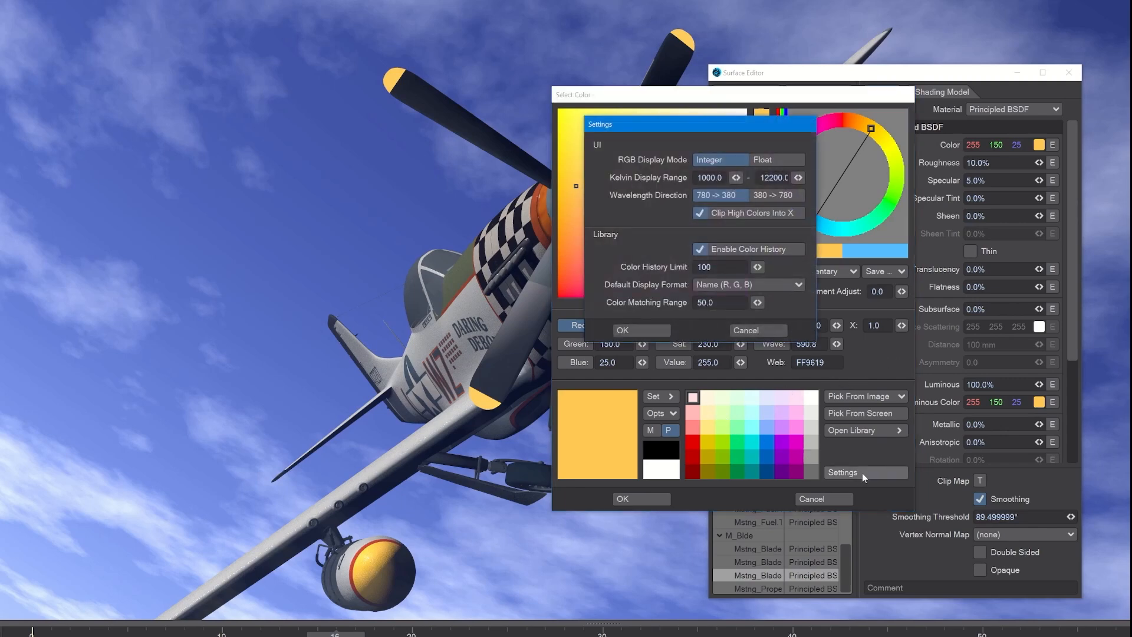
click(756, 160)
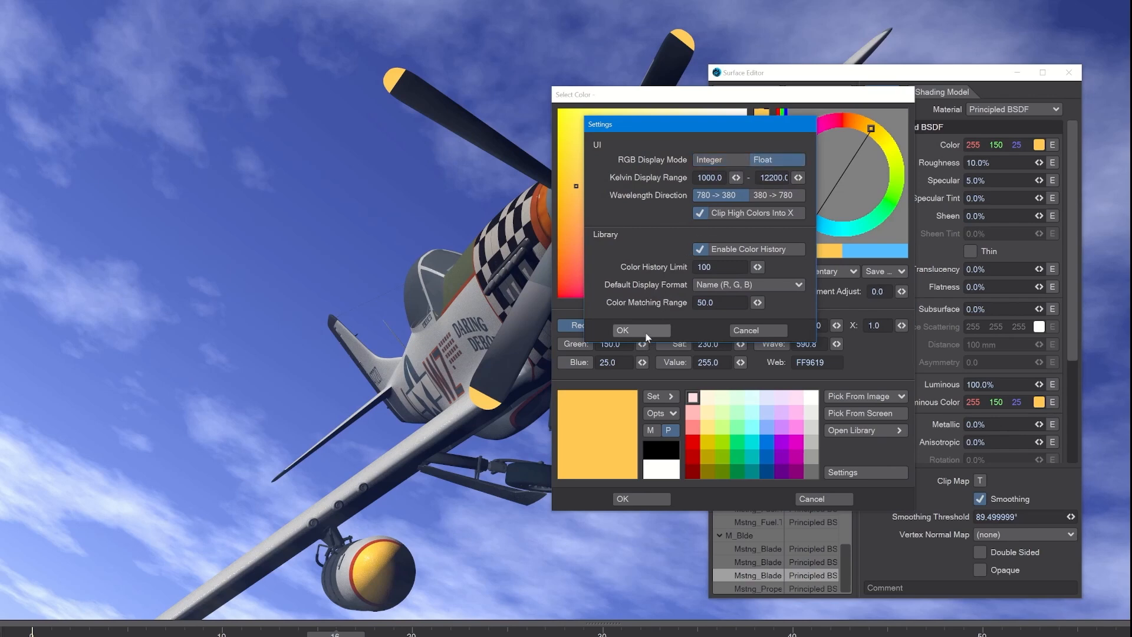
click(645, 332)
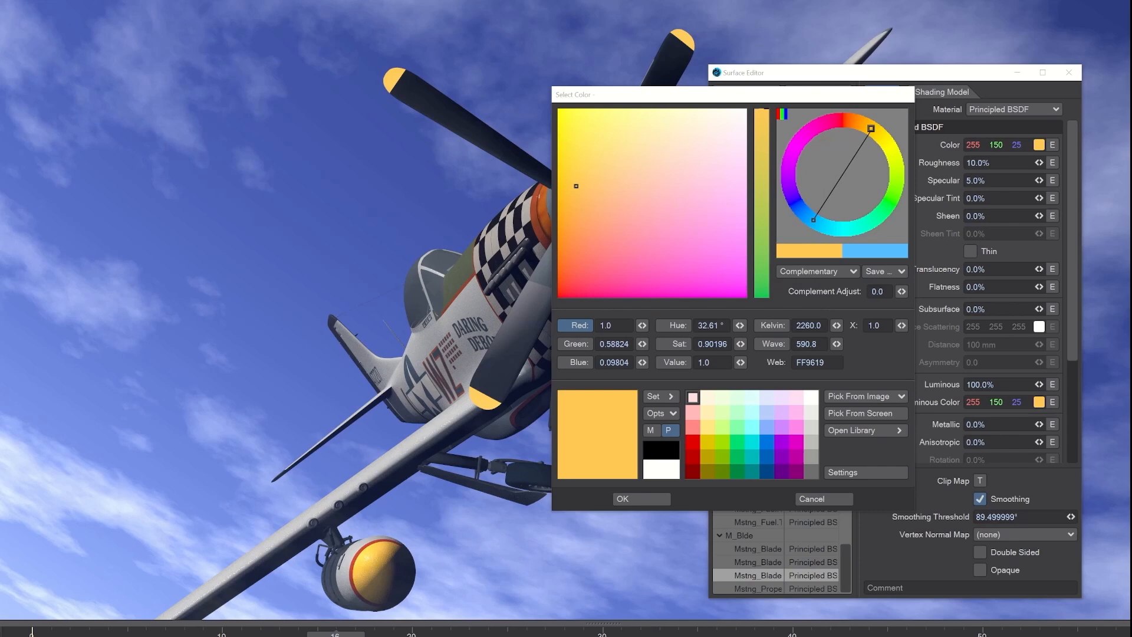
Try pushing the color's red channel beyond its normal range and reset red to 1.
click(566, 327)
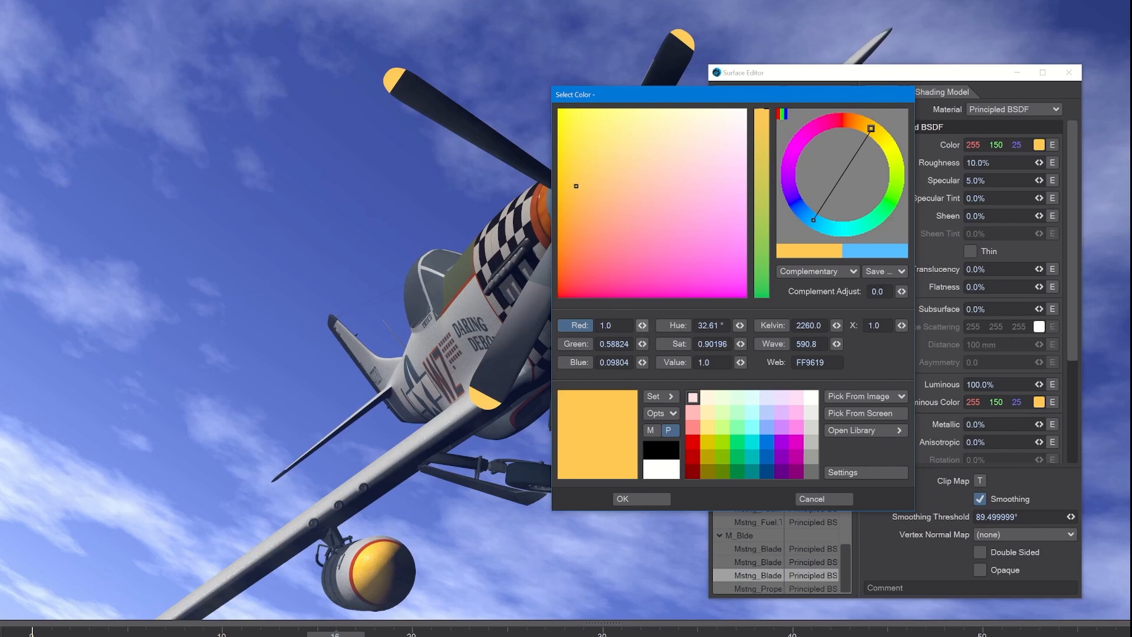
drag(642, 326, 858, 325)
drag(642, 326, 642, 325)
key(Return)
text(.5)
key(Tab)
drag(616, 326, 561, 327)
text(1)
key(Tab)
drag(882, 326, 846, 325)
key(Tab)
Load firefox_2024-03-21_16-11-52.jpg as the image to pick from and sample the dark blue glass.
click(897, 398)
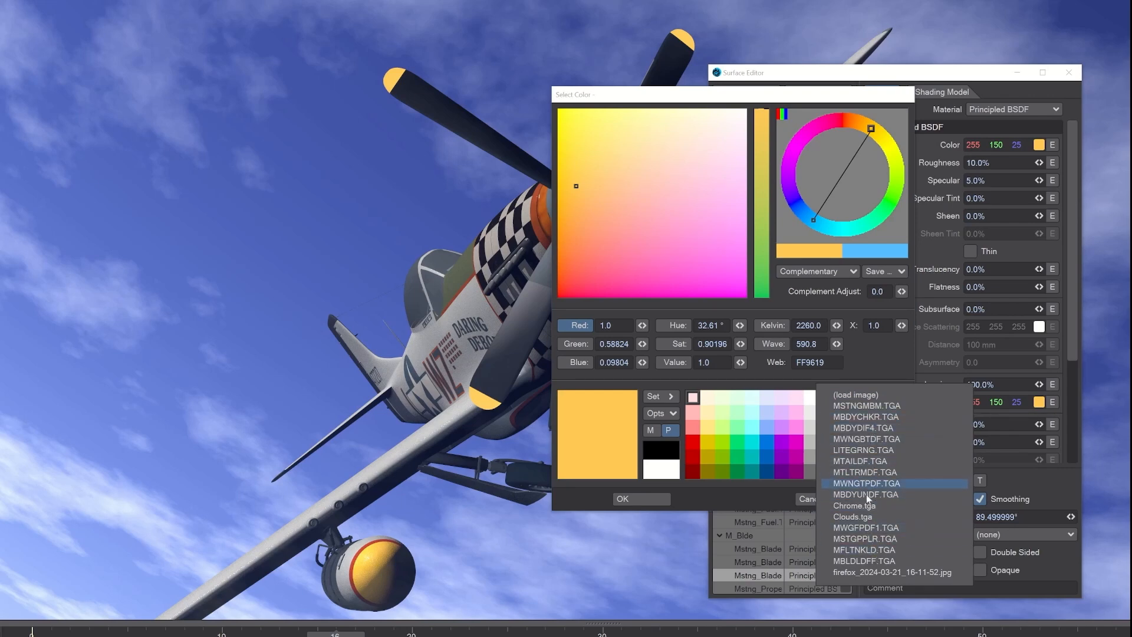
click(911, 573)
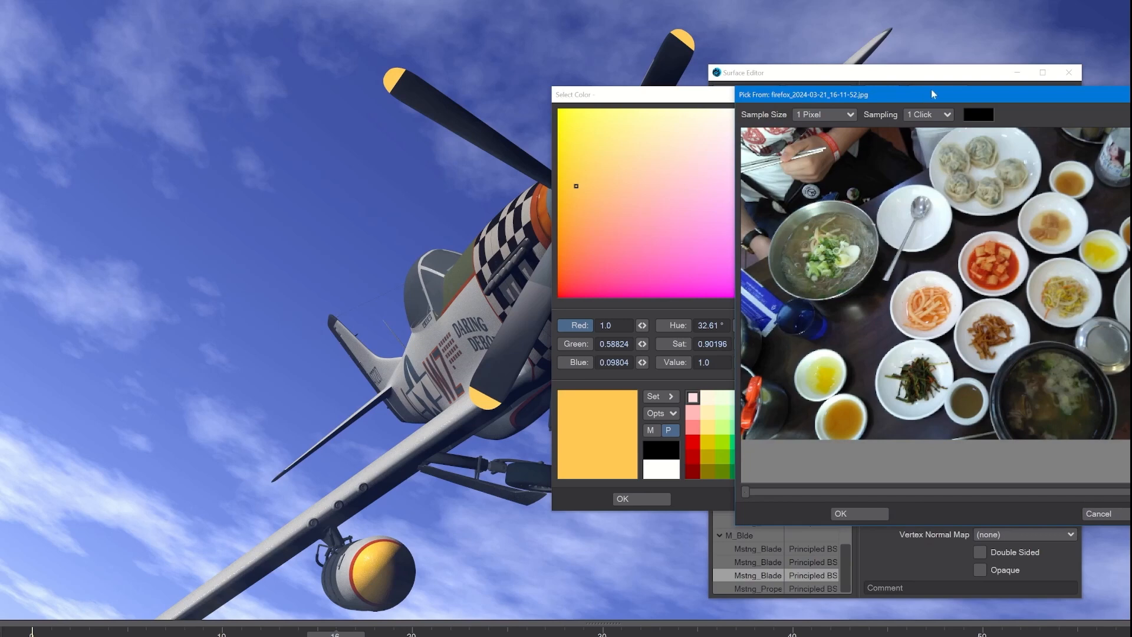
drag(931, 89, 711, 112)
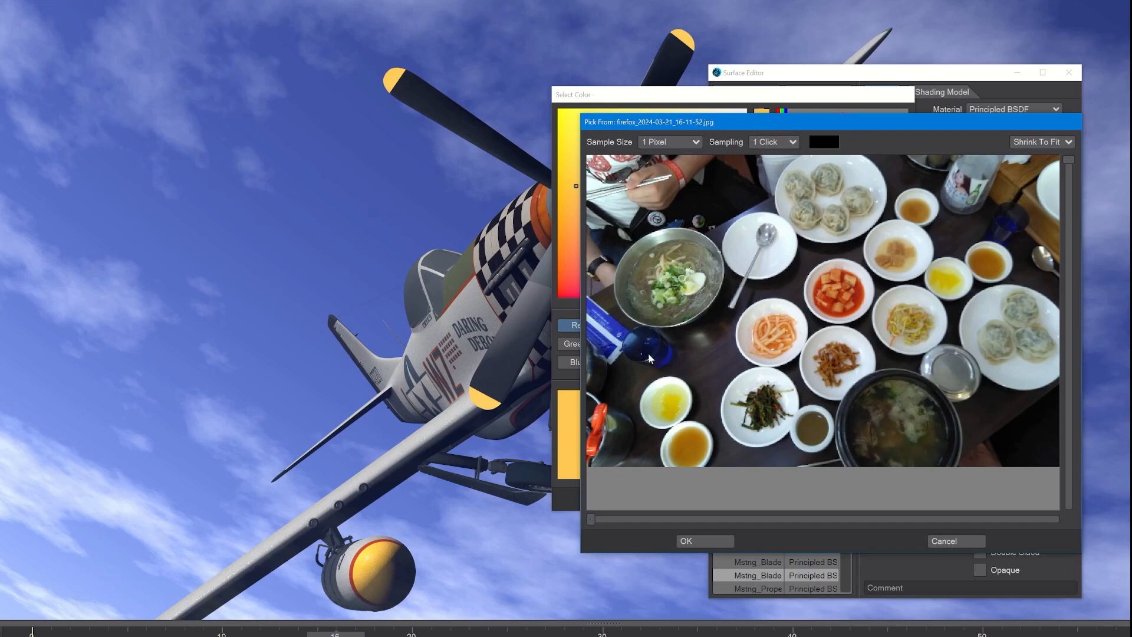
click(666, 359)
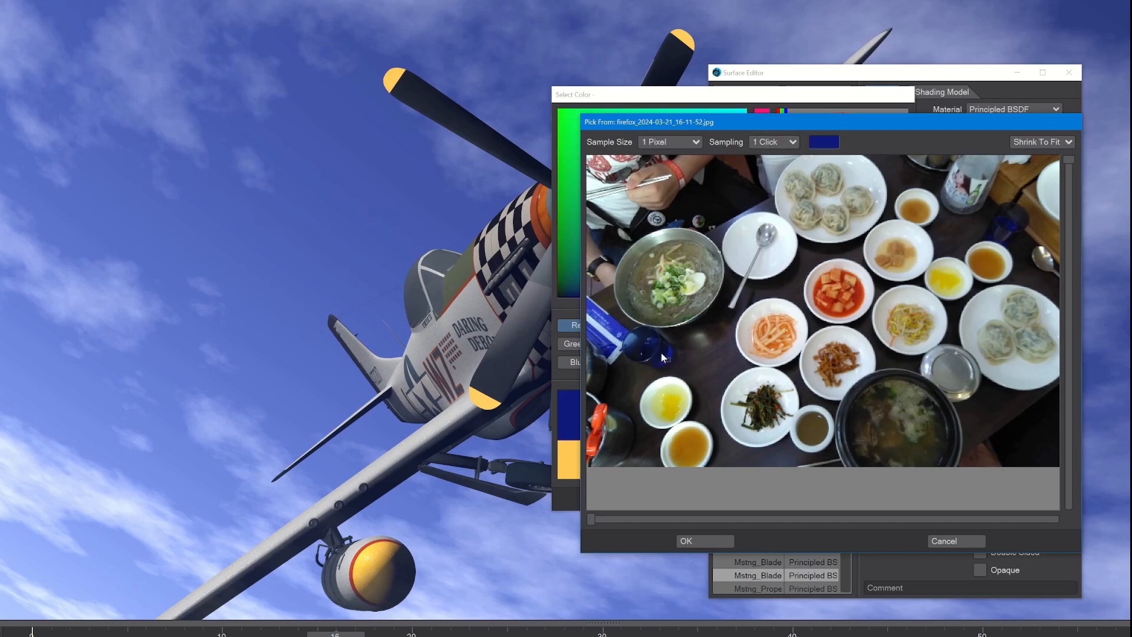
Sample colors from the orange and red side dishes, the beige sauce dish and the green garnish in the noodle bowl.
drag(772, 130, 850, 107)
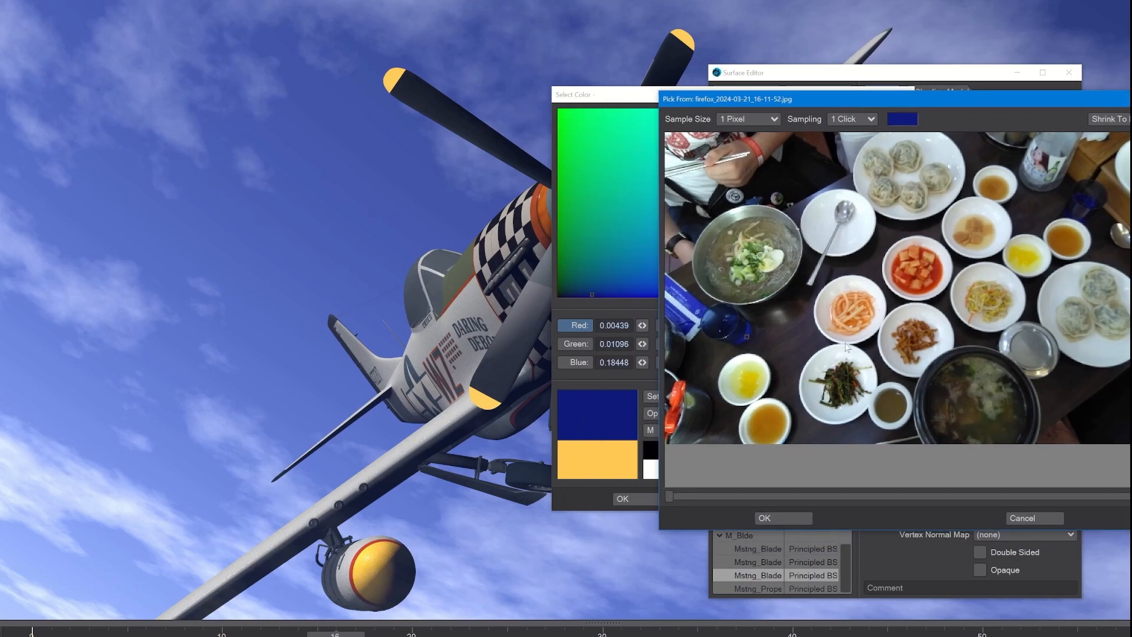
click(860, 310)
click(908, 263)
click(975, 216)
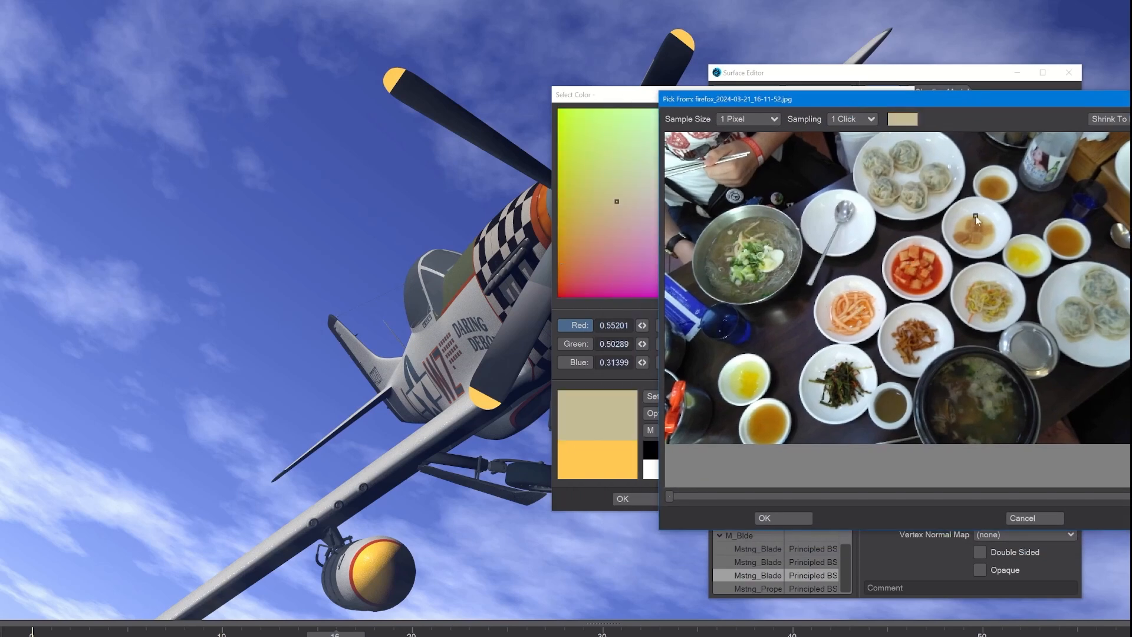
click(745, 260)
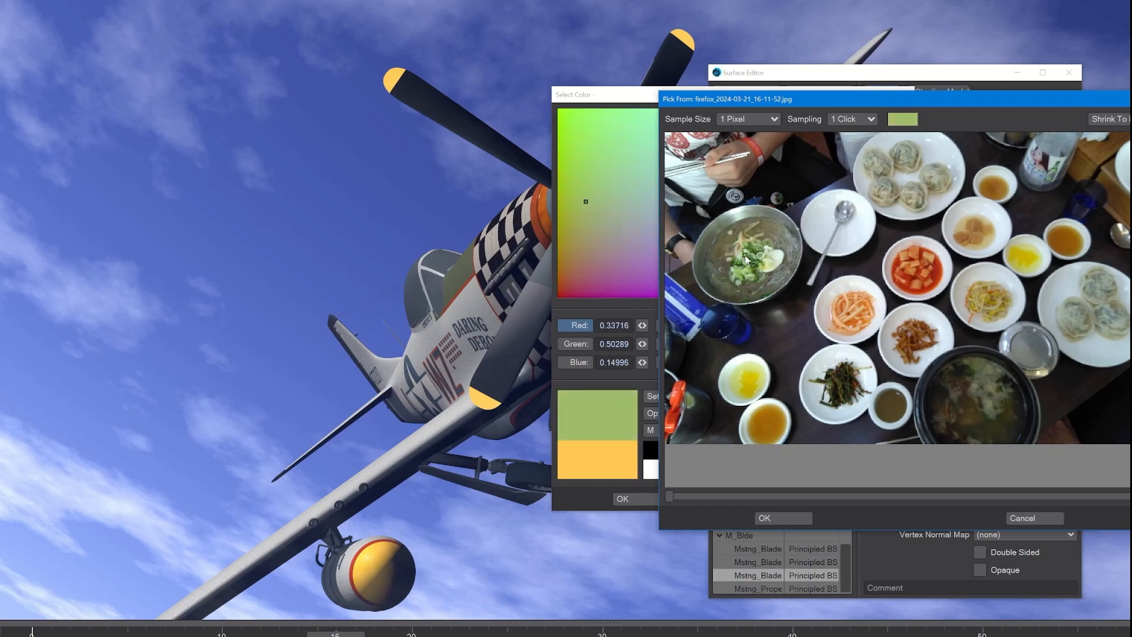
Try averaging the picked image colors with 4 Clicks sampling and return the sampling to 1 Click.
click(863, 116)
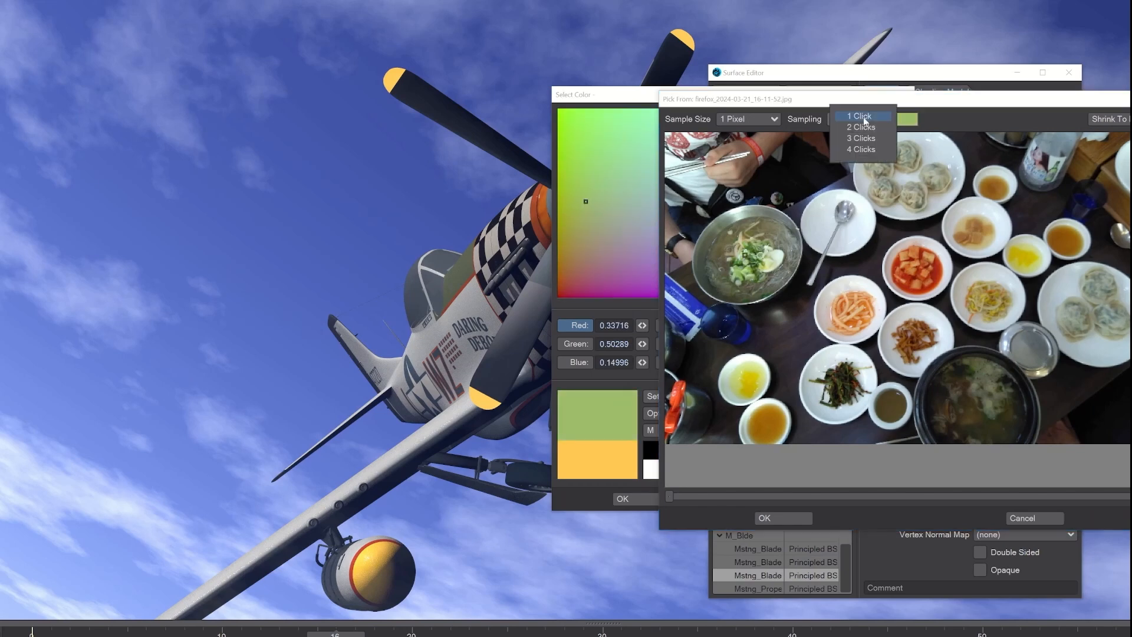
click(872, 149)
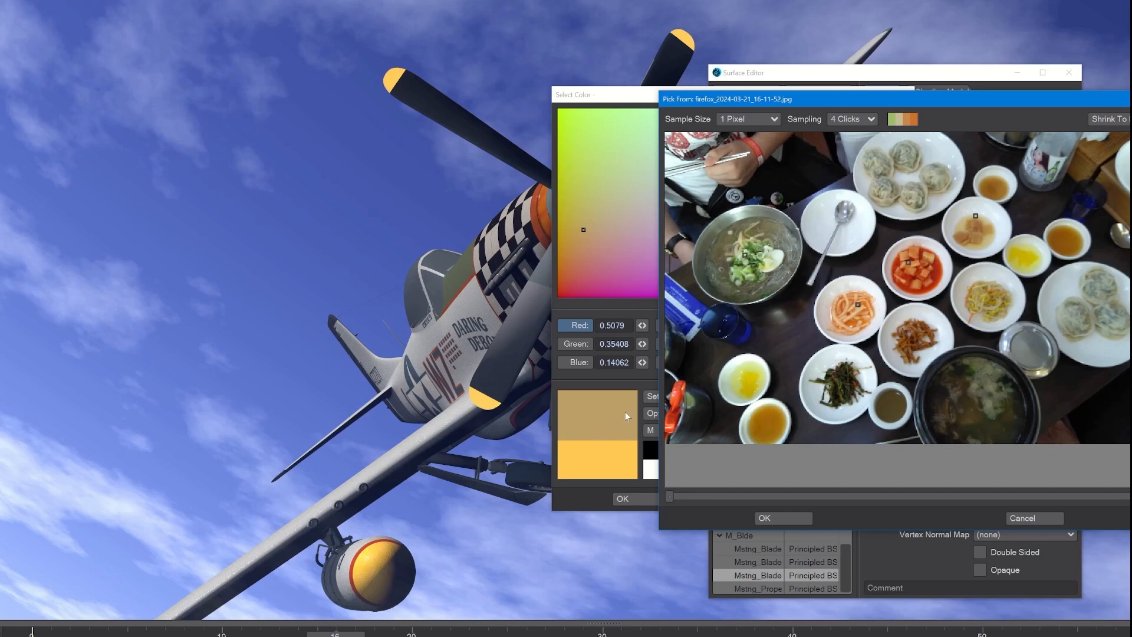
click(856, 118)
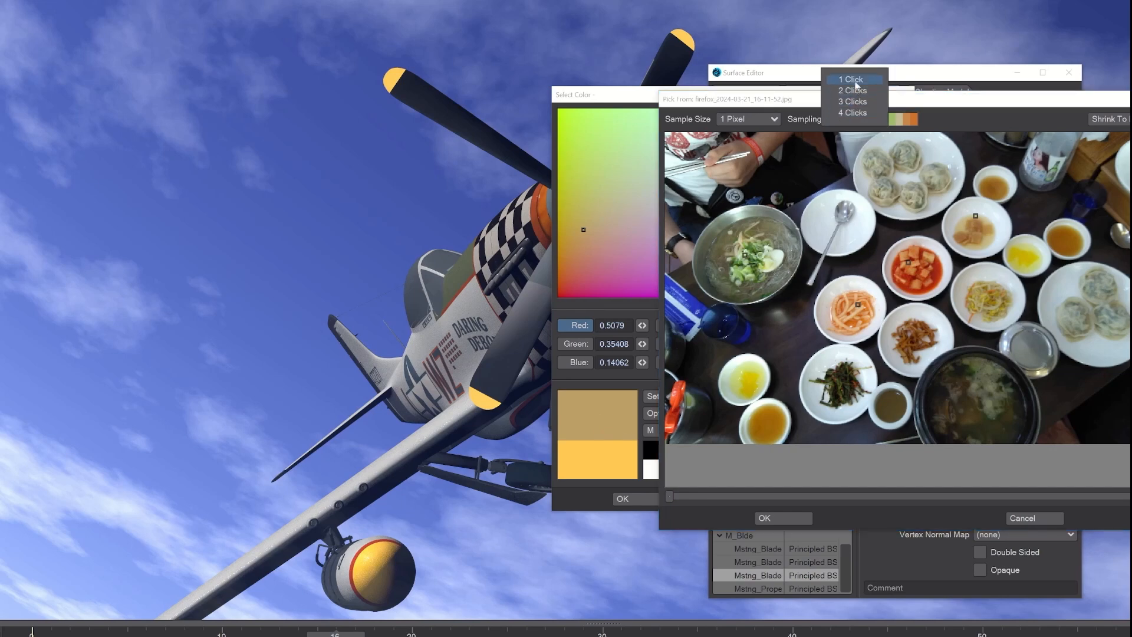
click(856, 87)
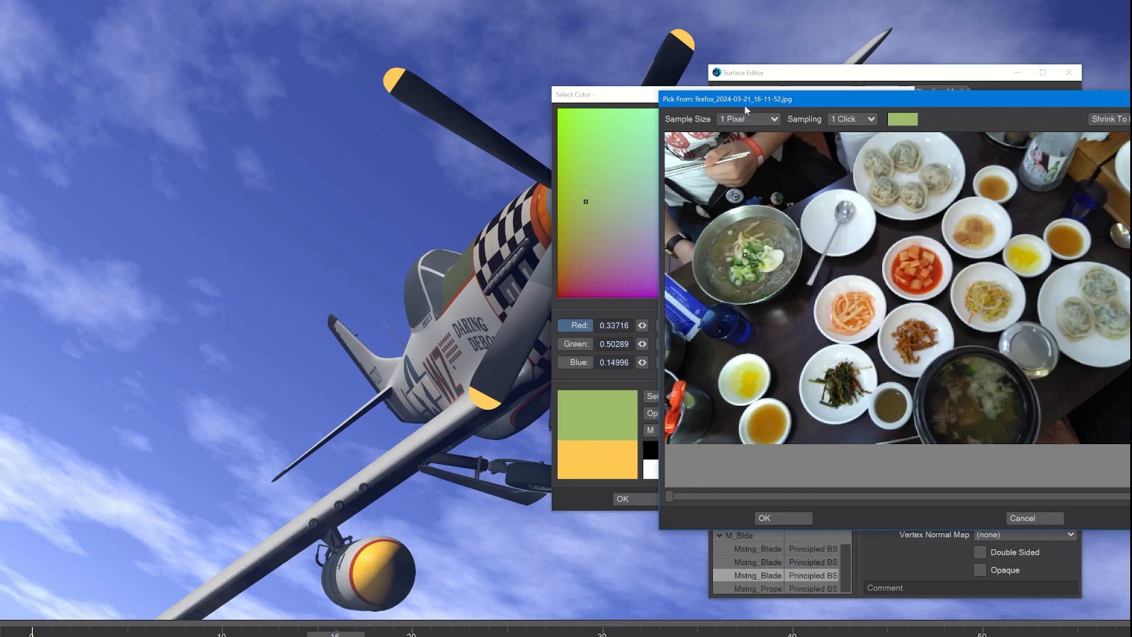
Check the available sample sizes, keep 1 Pixel, and accept the green color picked from the image.
click(753, 119)
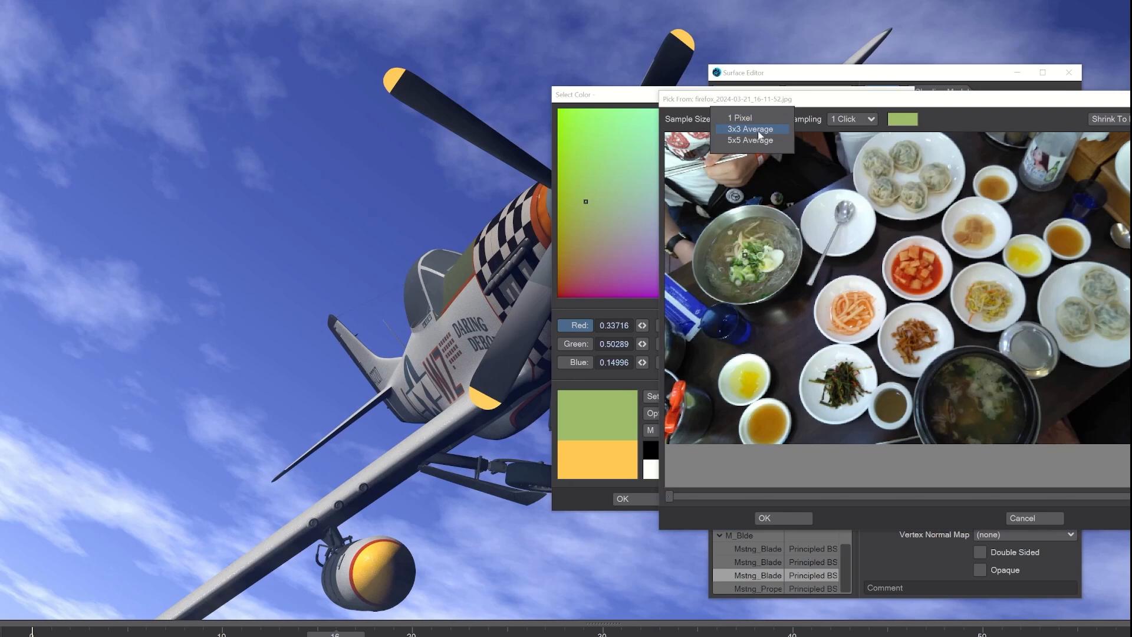
click(871, 124)
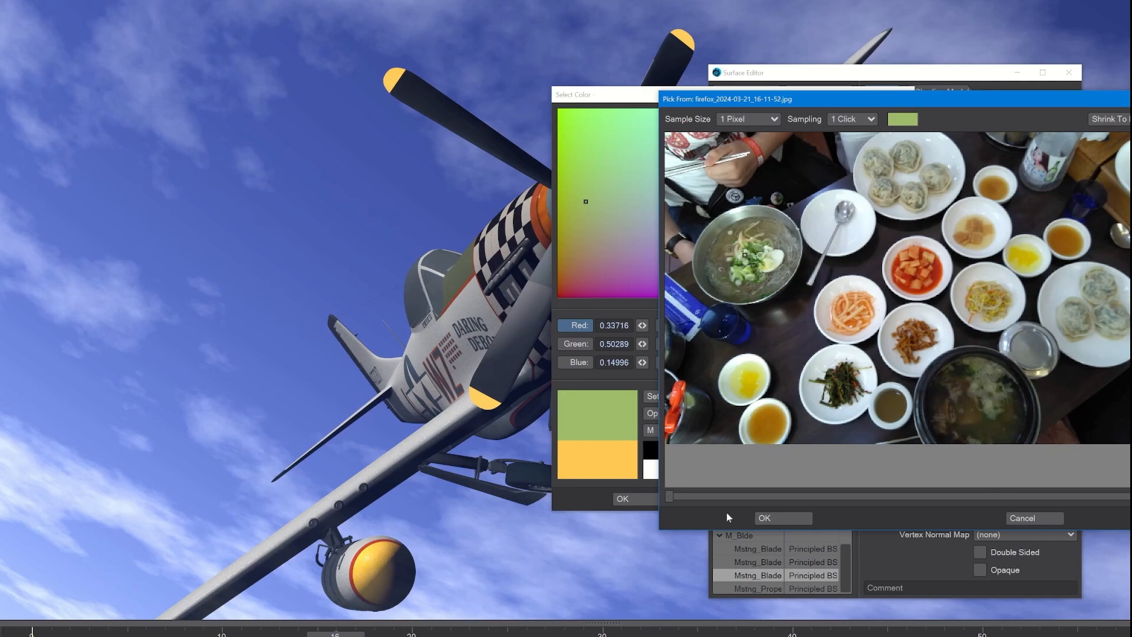
click(779, 517)
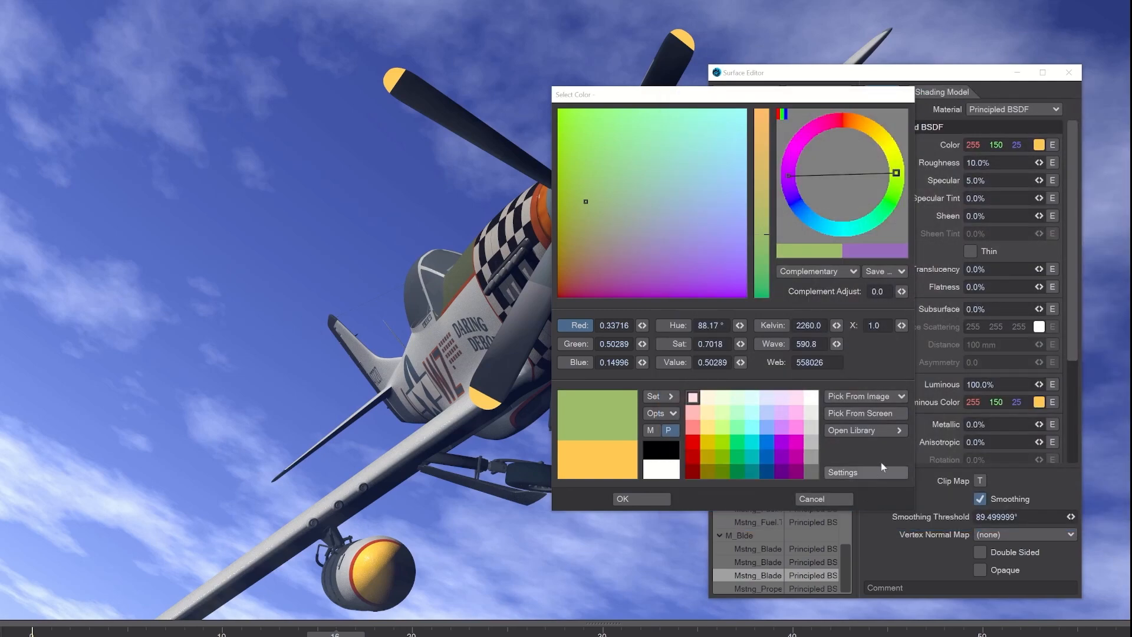
Pick the yellow of the propeller tip from the screen and list its matching library colors.
click(873, 411)
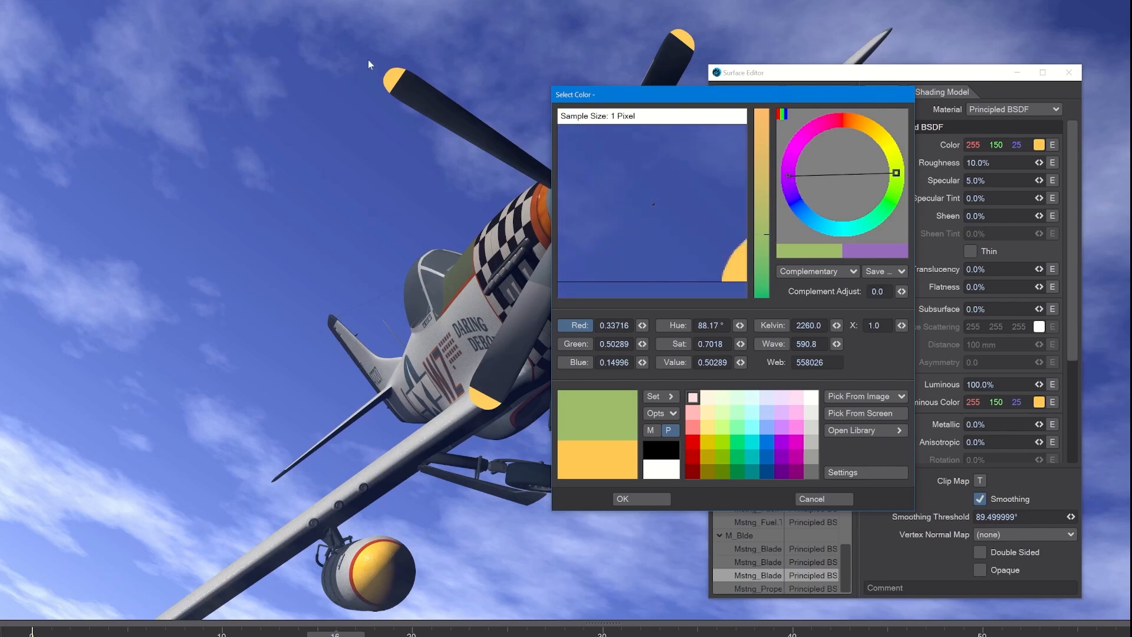
click(395, 78)
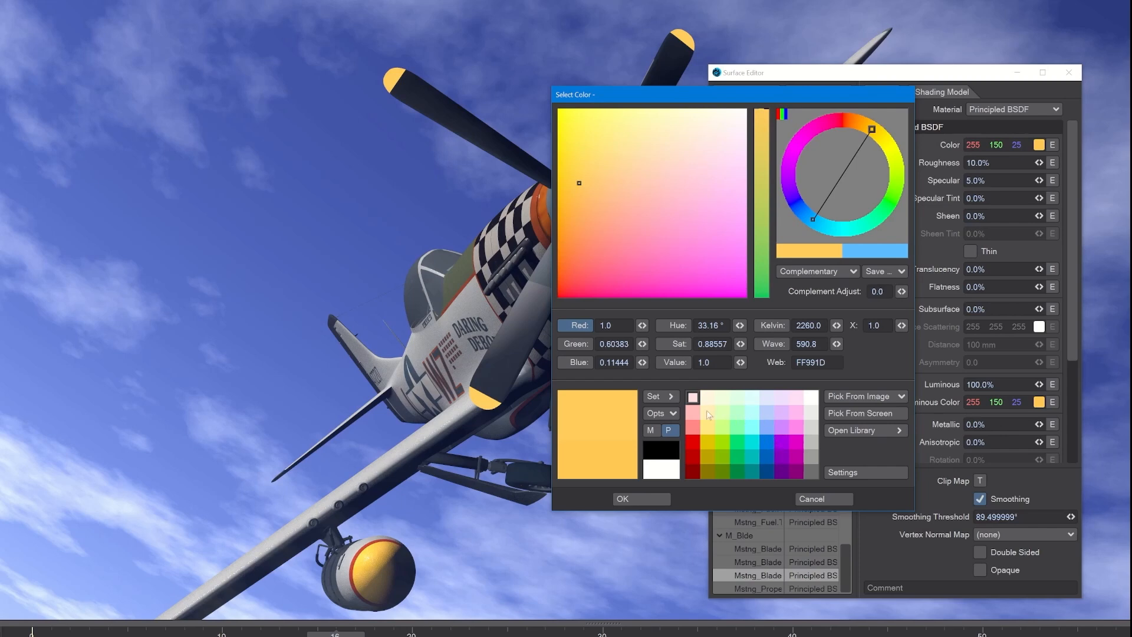
click(604, 406)
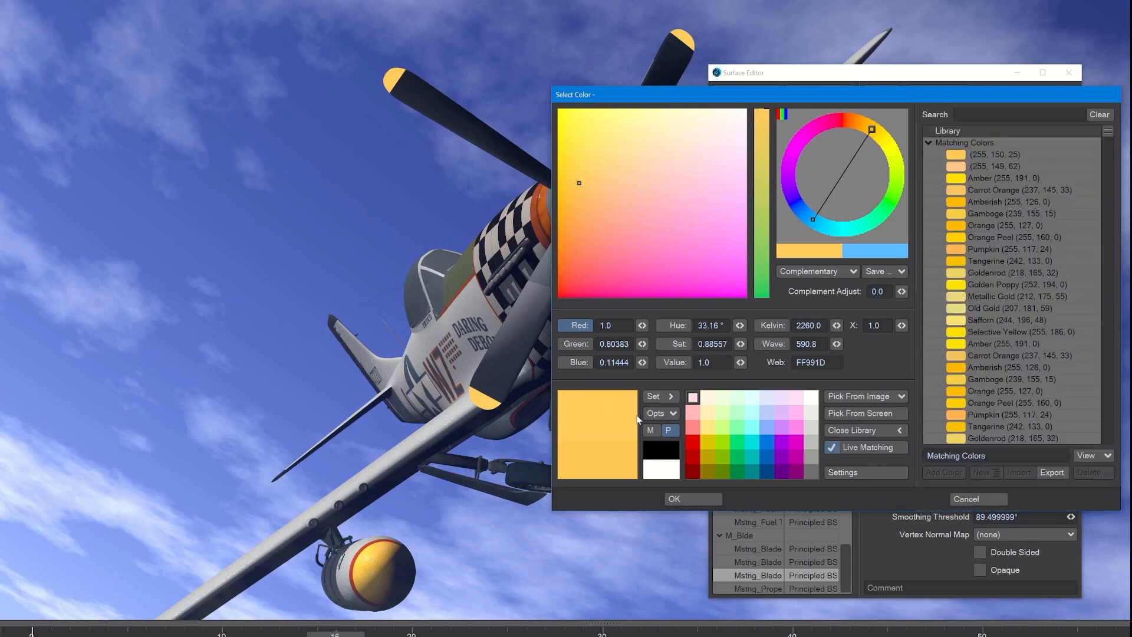
Store the sampled yellow in the first palette swatch and in a cyan-blue swatch of the third row.
click(671, 399)
key(Right)
key(Right)
key(Left)
key(Down)
key(Right)
key(Down)
key(Right)
click(670, 397)
Store the yellow in a pale violet and a dark blue palette swatch, and close the color library.
key(Right)
key(Right)
key(Left)
key(Left)
click(797, 413)
click(671, 400)
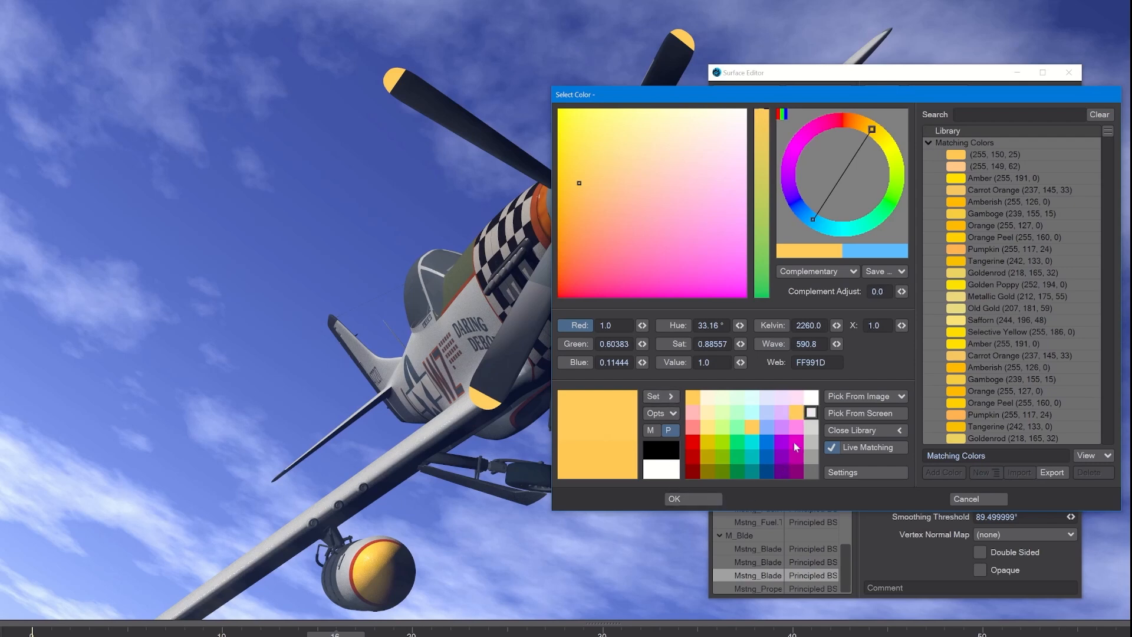
click(768, 456)
click(900, 431)
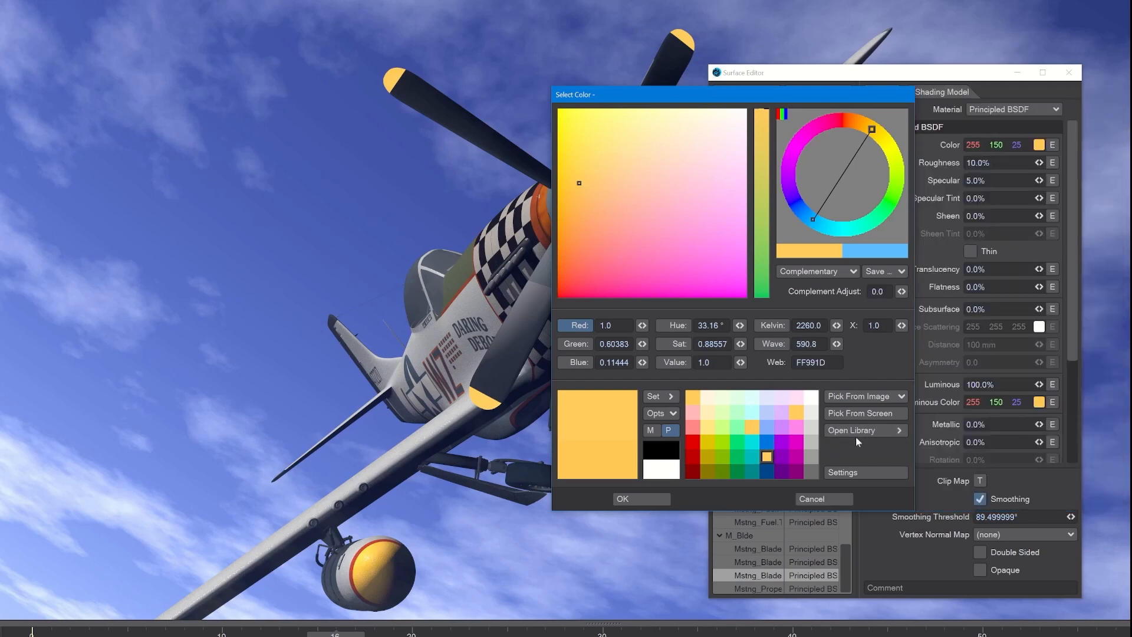